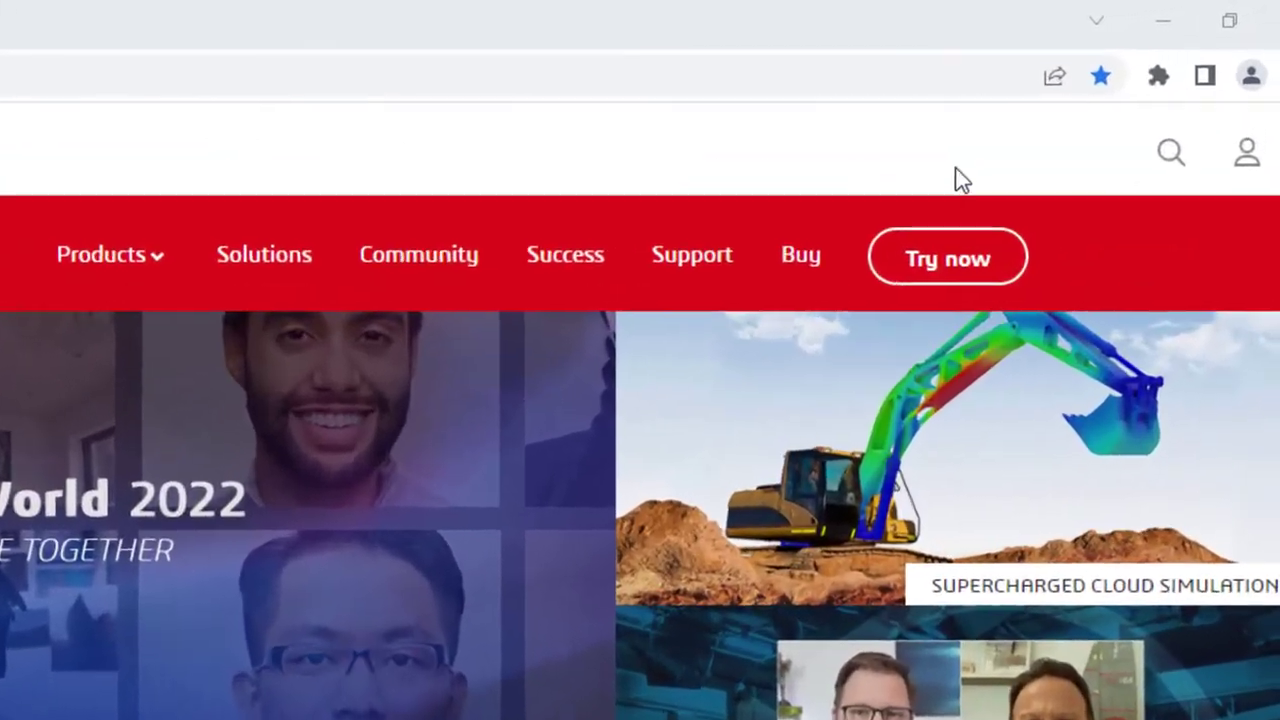
- Sign in to the SOLIDWORKS Customer Portal
{"action": "left_click", "coordinate": [1258, 162]}
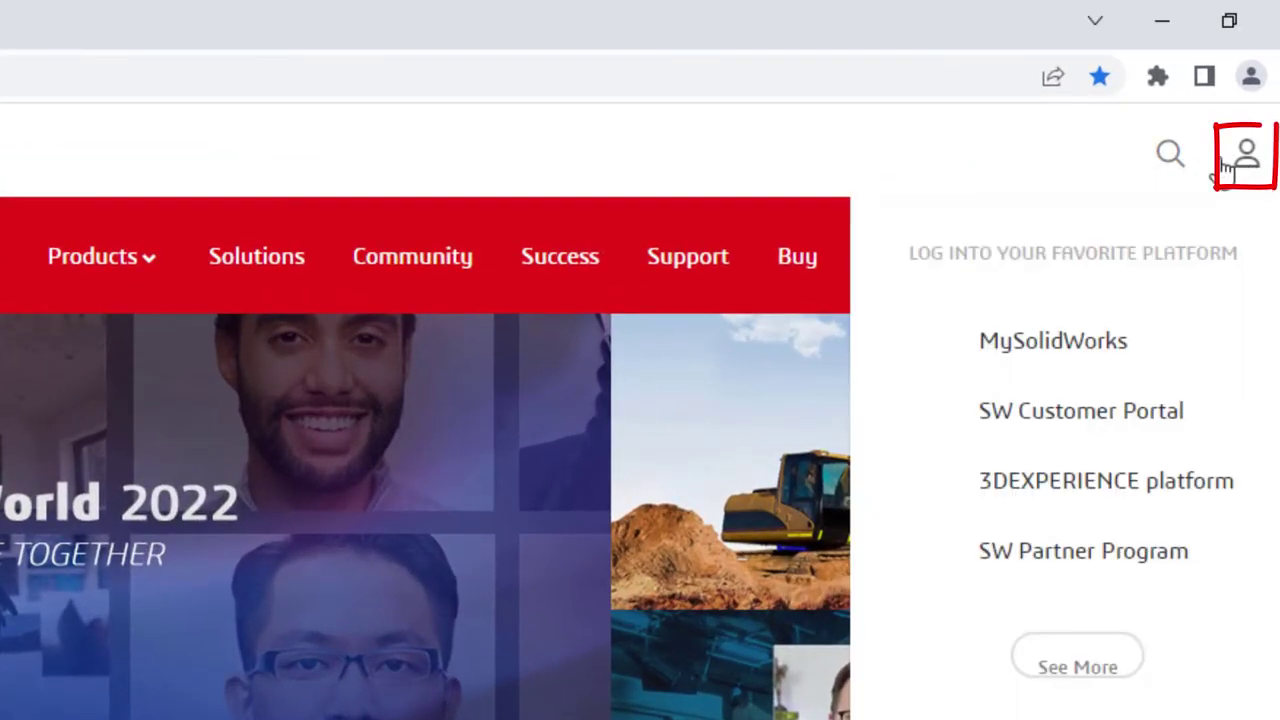
{"action": "left_click", "coordinate": [1068, 418]}
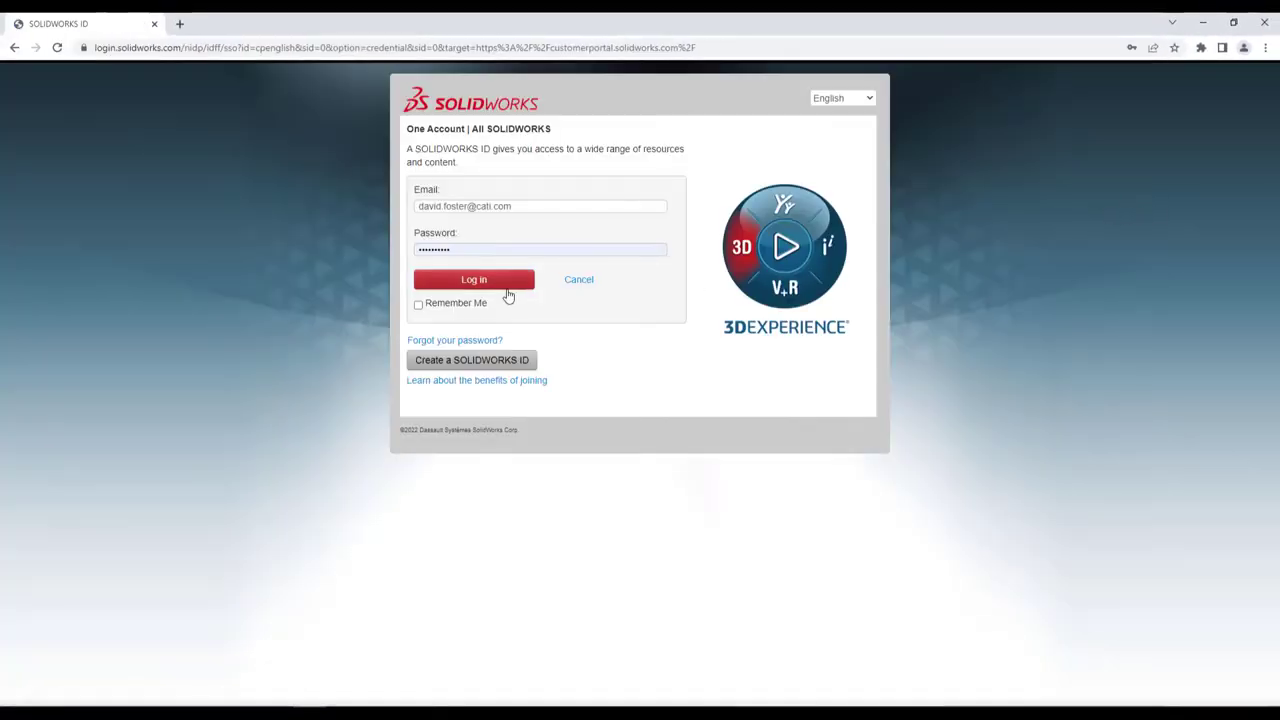
{"action": "left_click", "coordinate": [508, 290]}
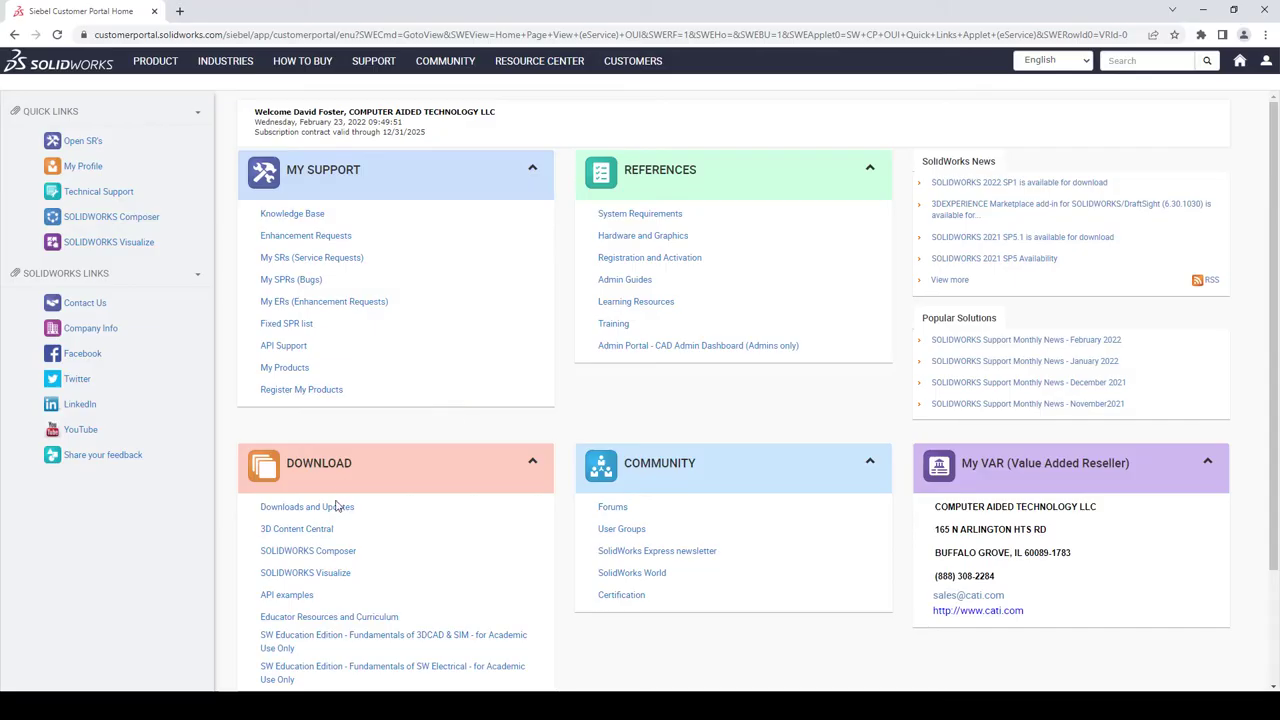
- Open Downloads and Updates with 2022 kept as the selected version
{"action": "left_click", "coordinate": [336, 507]}
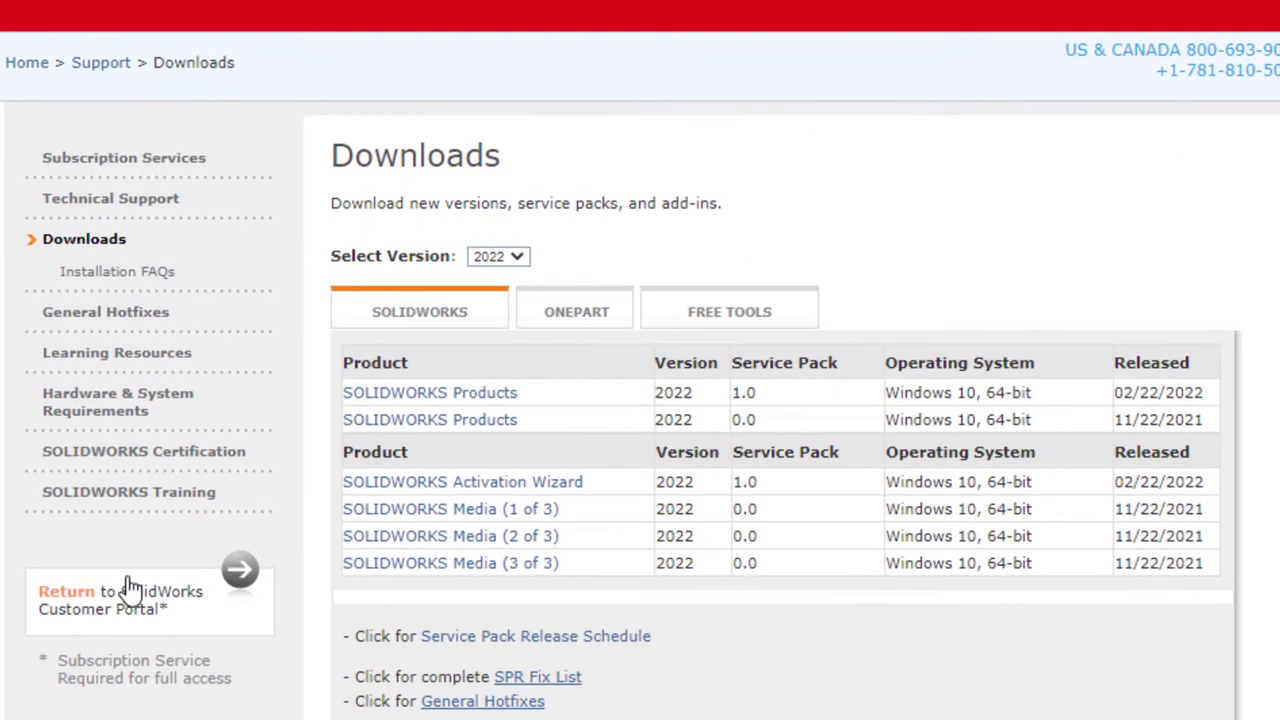
{"action": "left_click", "coordinate": [500, 260]}
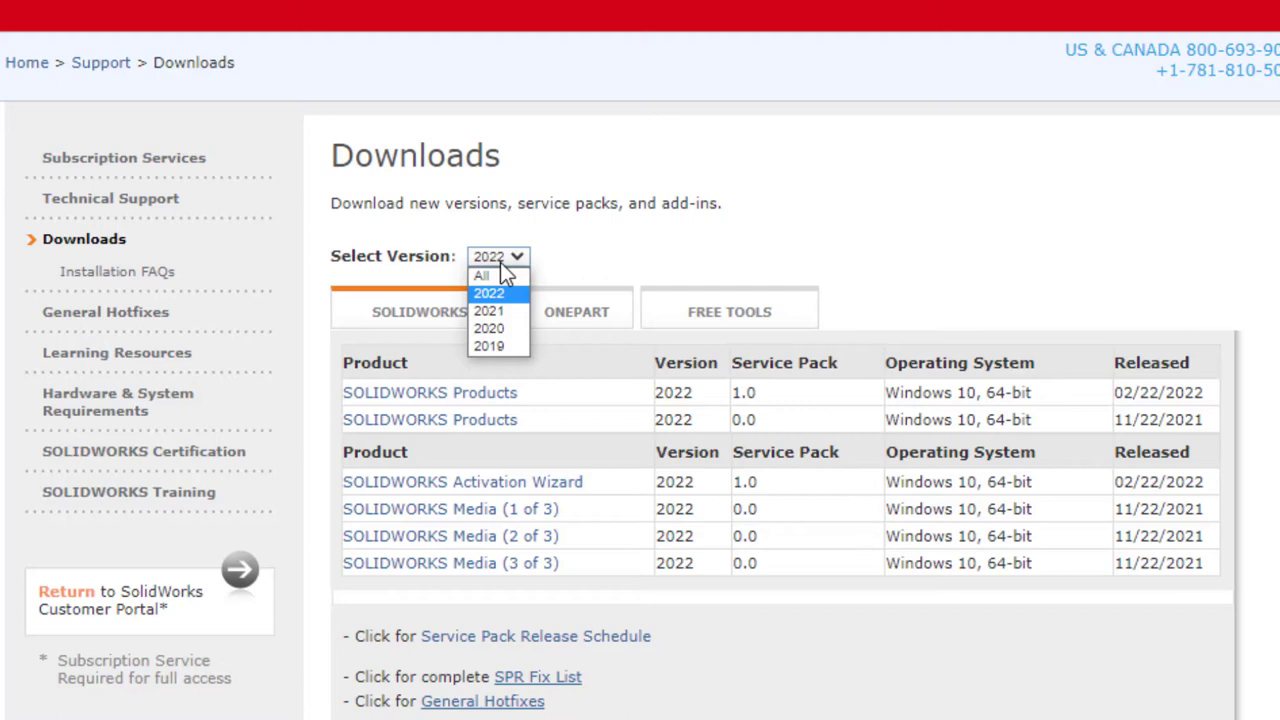
{"action": "left_click", "coordinate": [500, 262]}
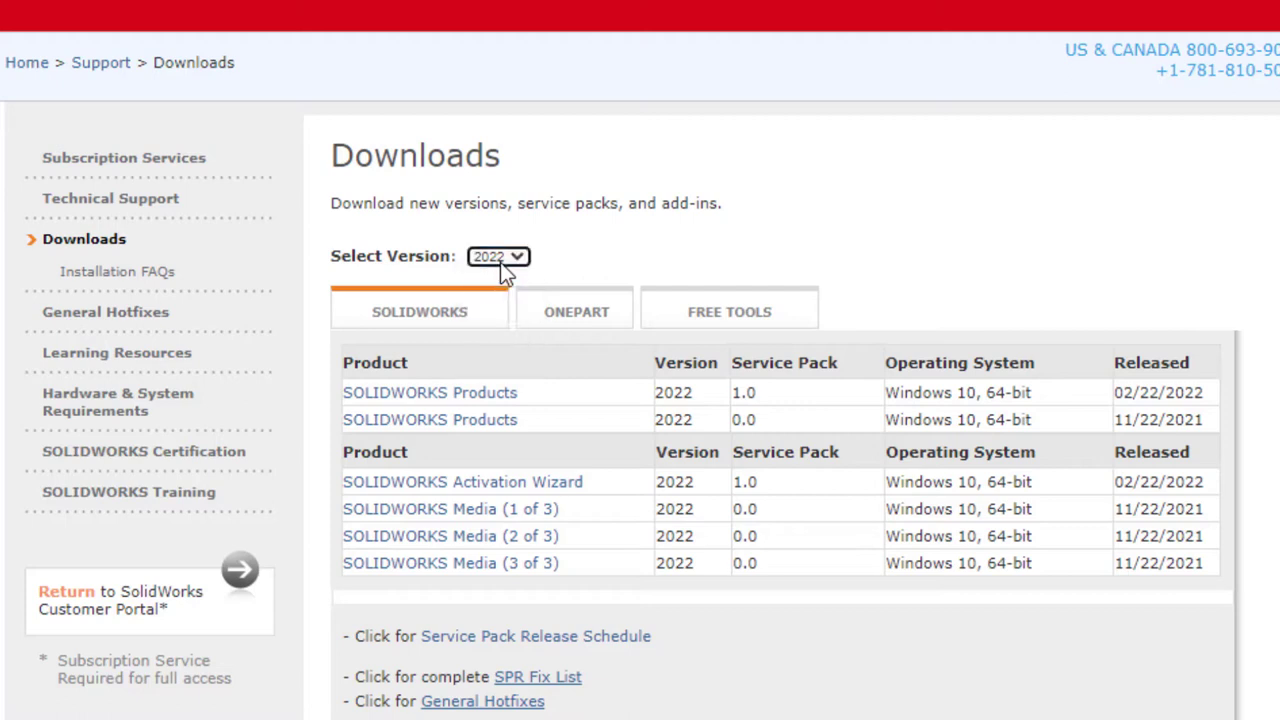
- Open the SOLIDWORKS Products 2022 SP1.0 link, accept the agreement and download the installer
{"action": "left_click", "coordinate": [453, 403]}
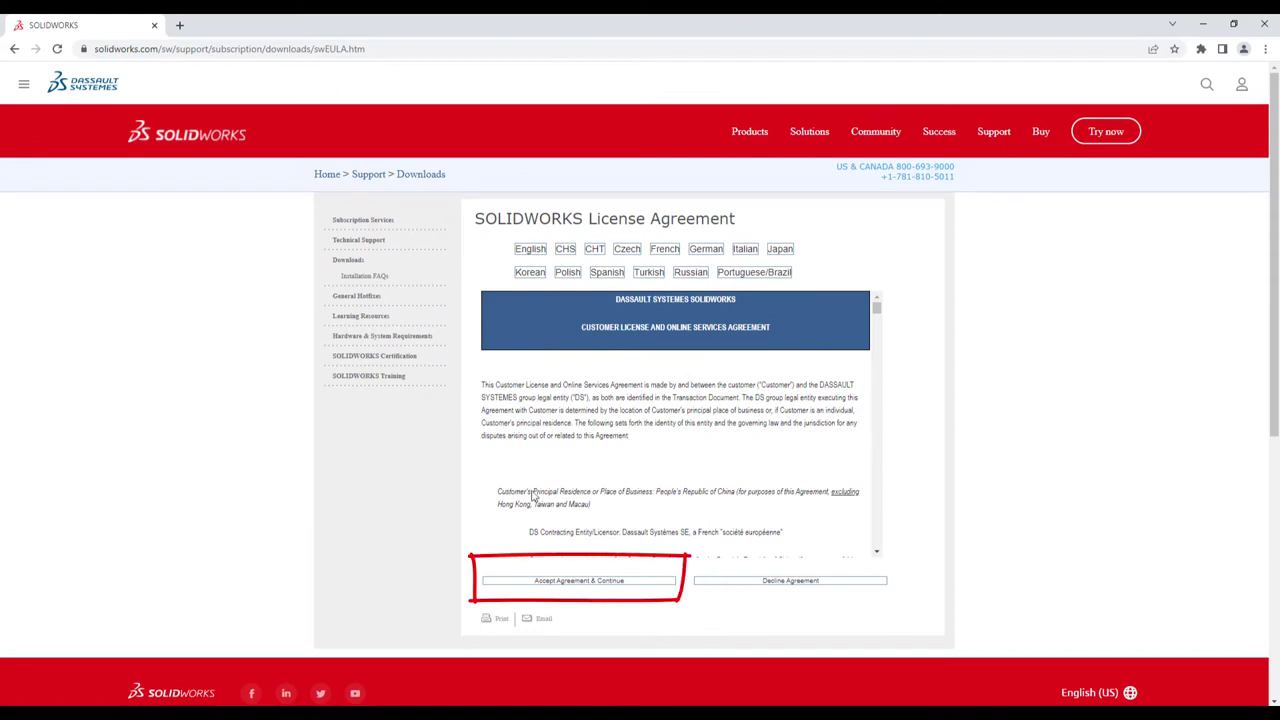
{"action": "left_click", "coordinate": [530, 584]}
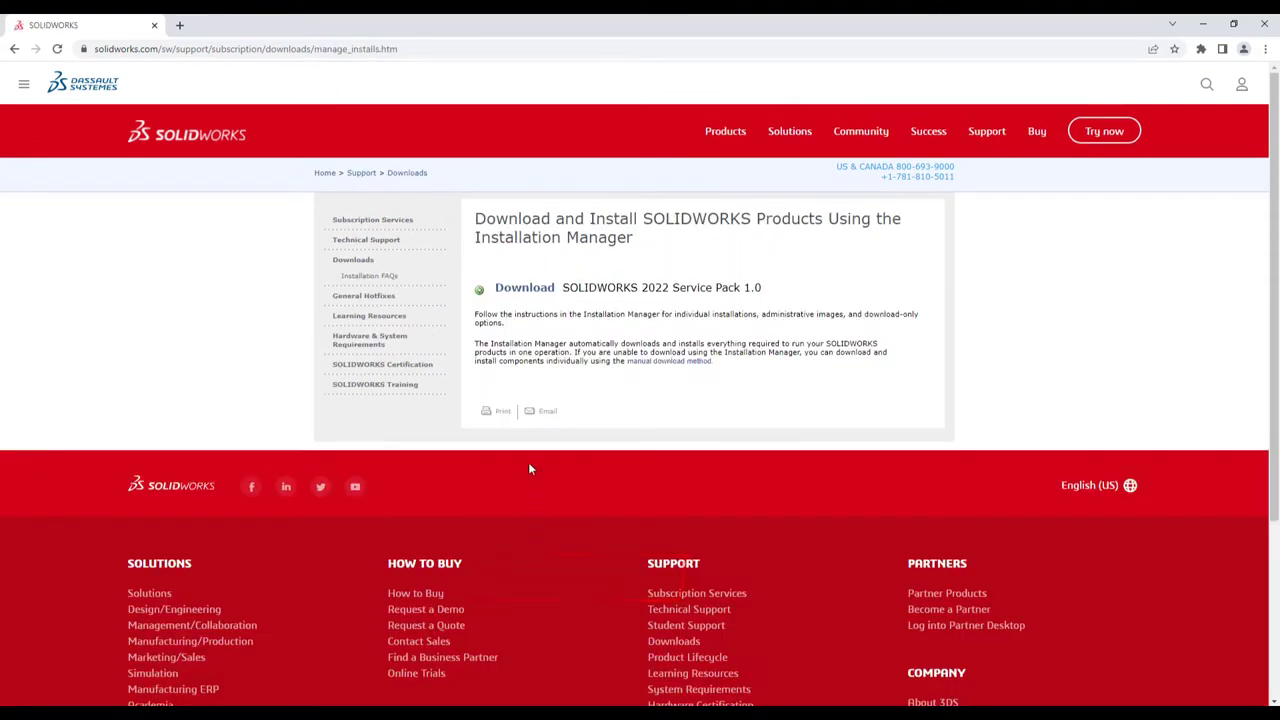
{"action": "left_click", "coordinate": [530, 297]}
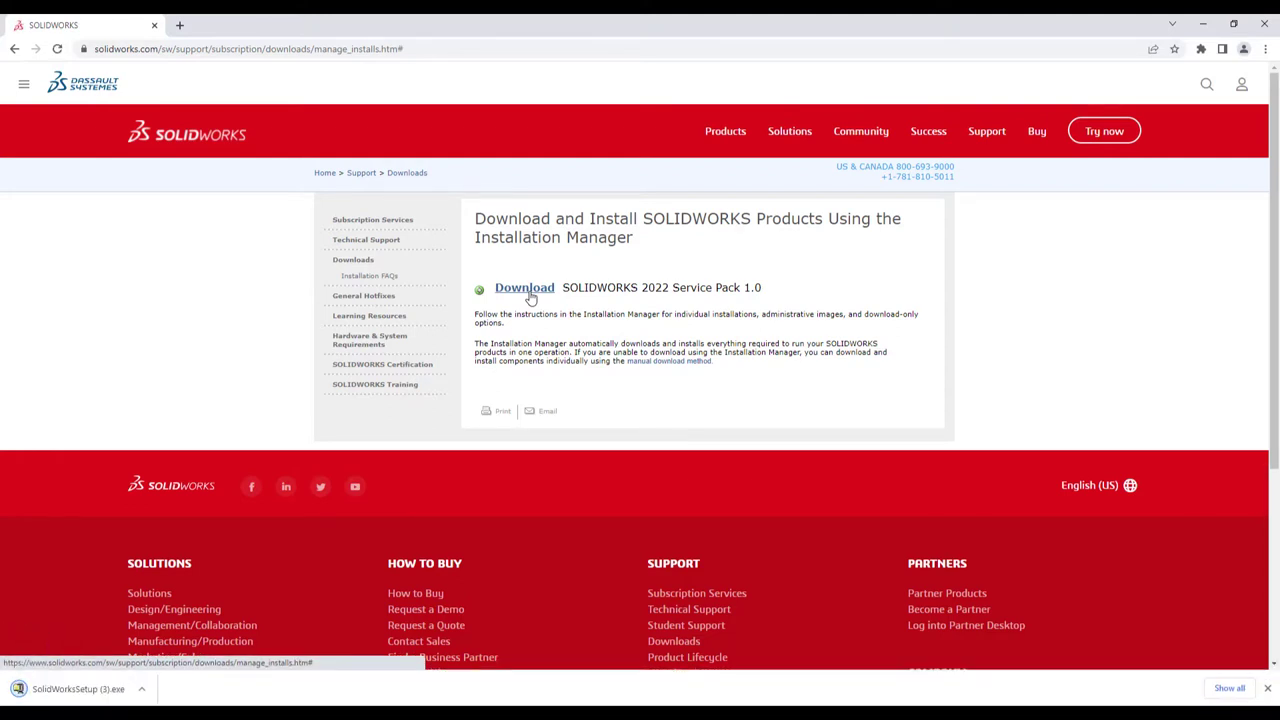
- Unzip SolidWorksSetup (3).exe's 150 files into Downloads and continue past the pending-reboot warning
{"action": "left_click", "coordinate": [105, 689]}
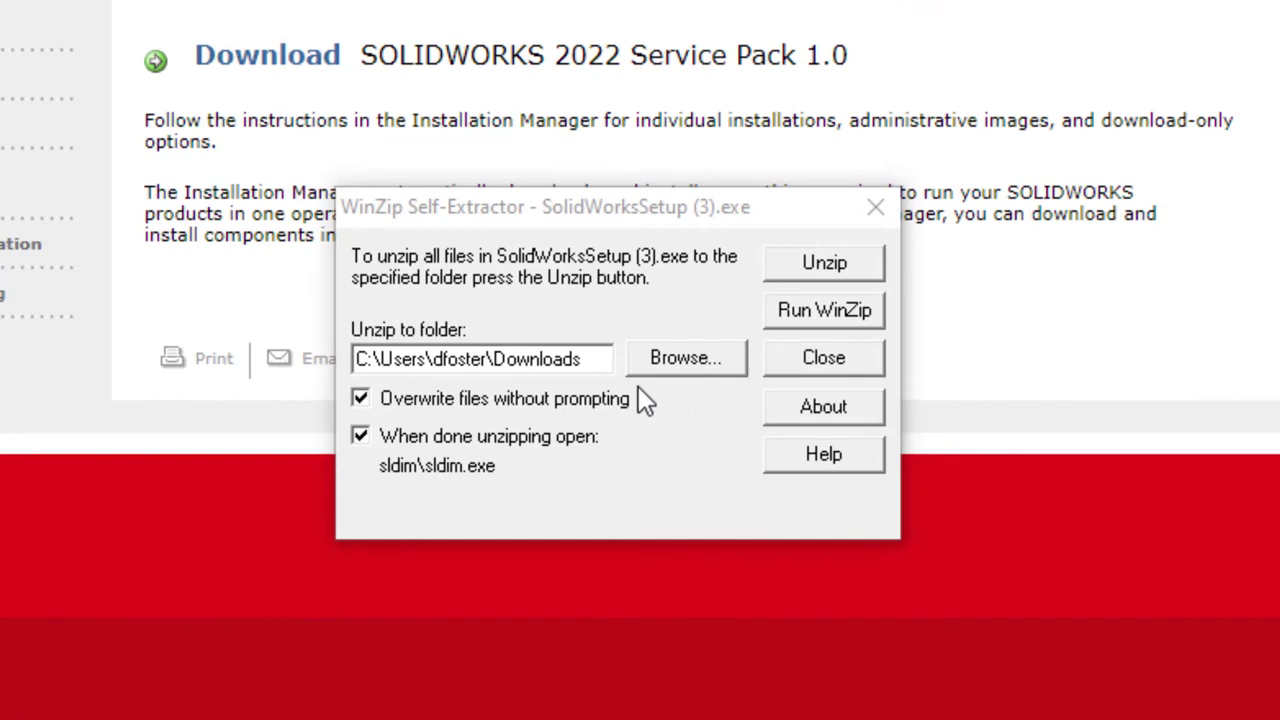
{"action": "left_click", "coordinate": [810, 262]}
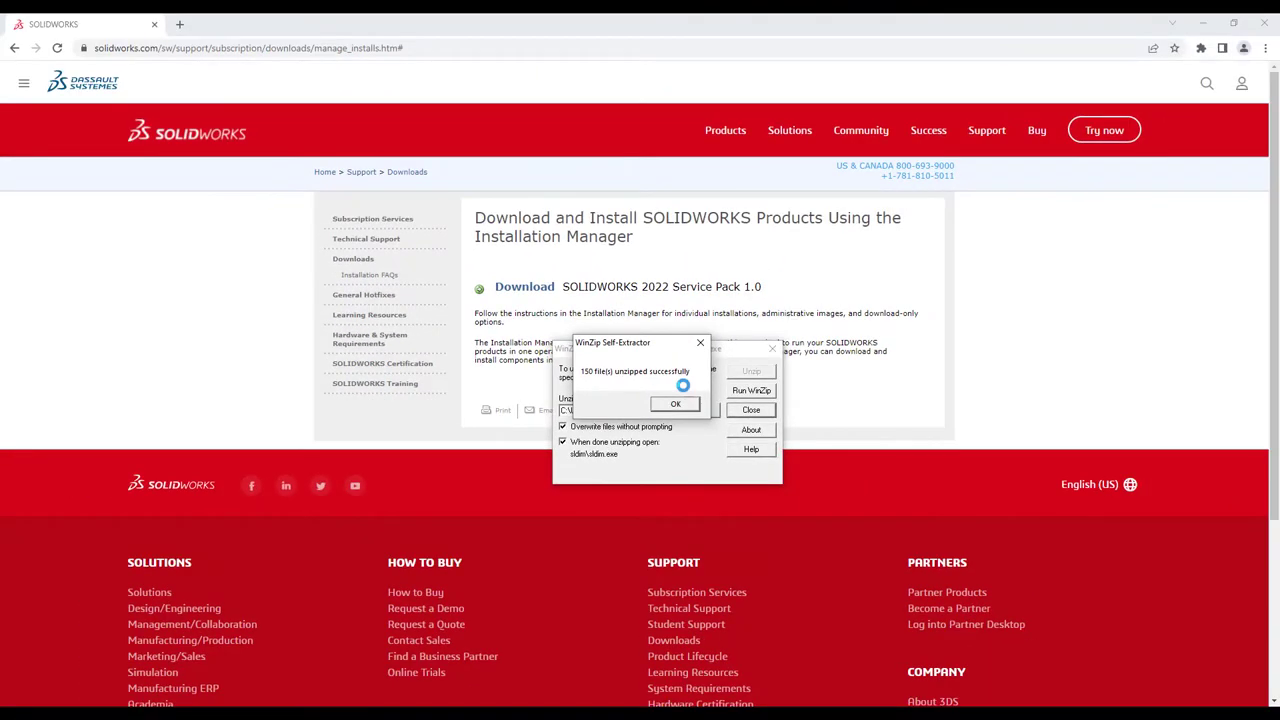
{"action": "left_click", "coordinate": [678, 411]}
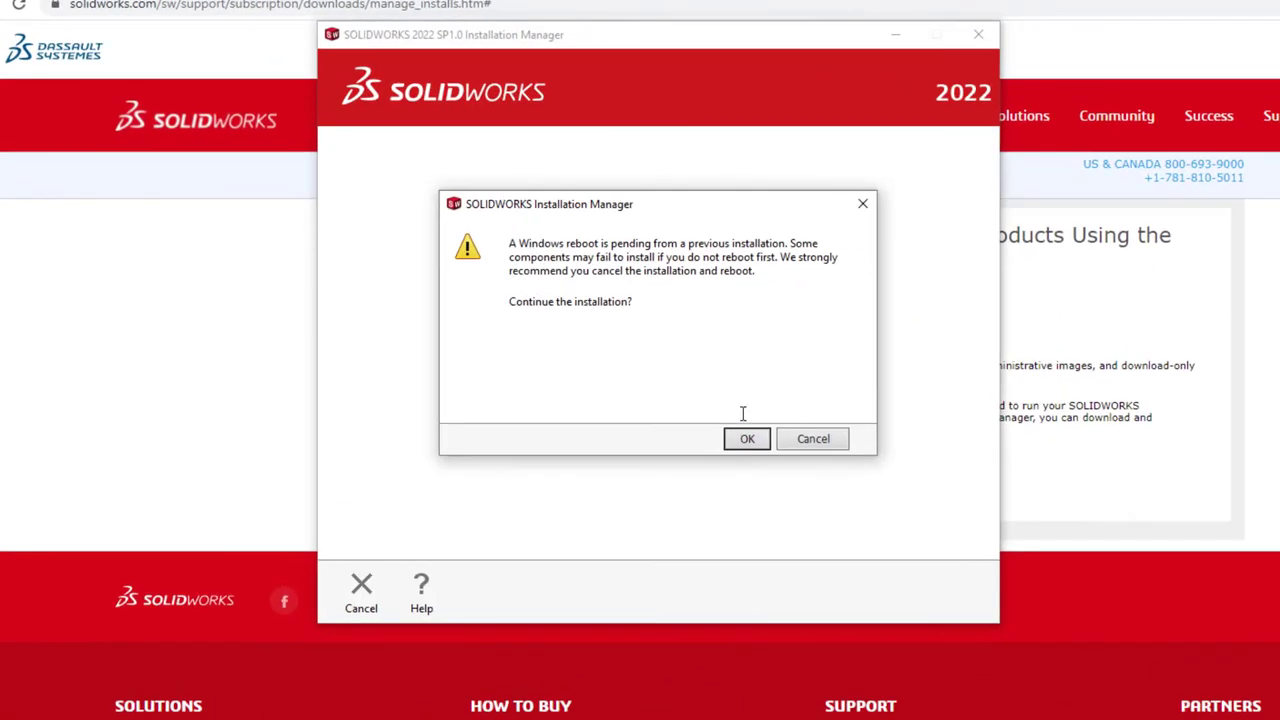
{"action": "left_click", "coordinate": [745, 438]}
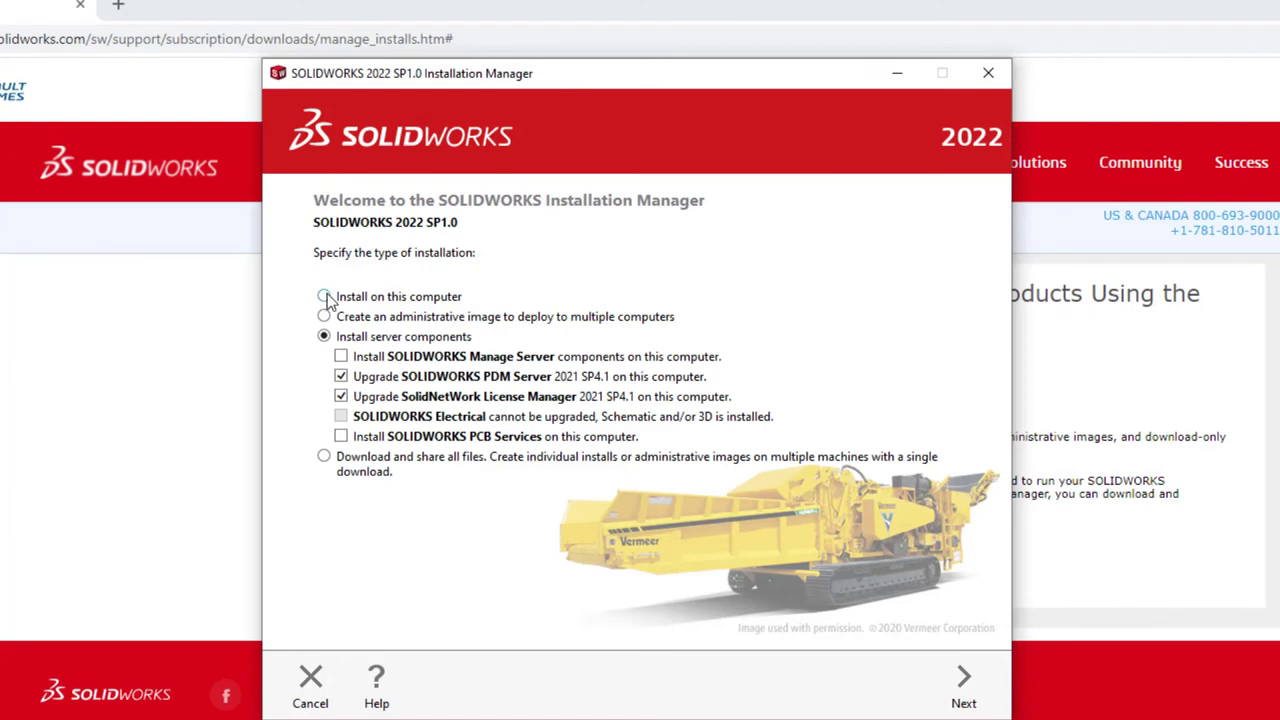
- Choose Install on this computer, keep SOLIDWORKS Electrical checked, and advance to the Summary
{"action": "left_click", "coordinate": [325, 296]}
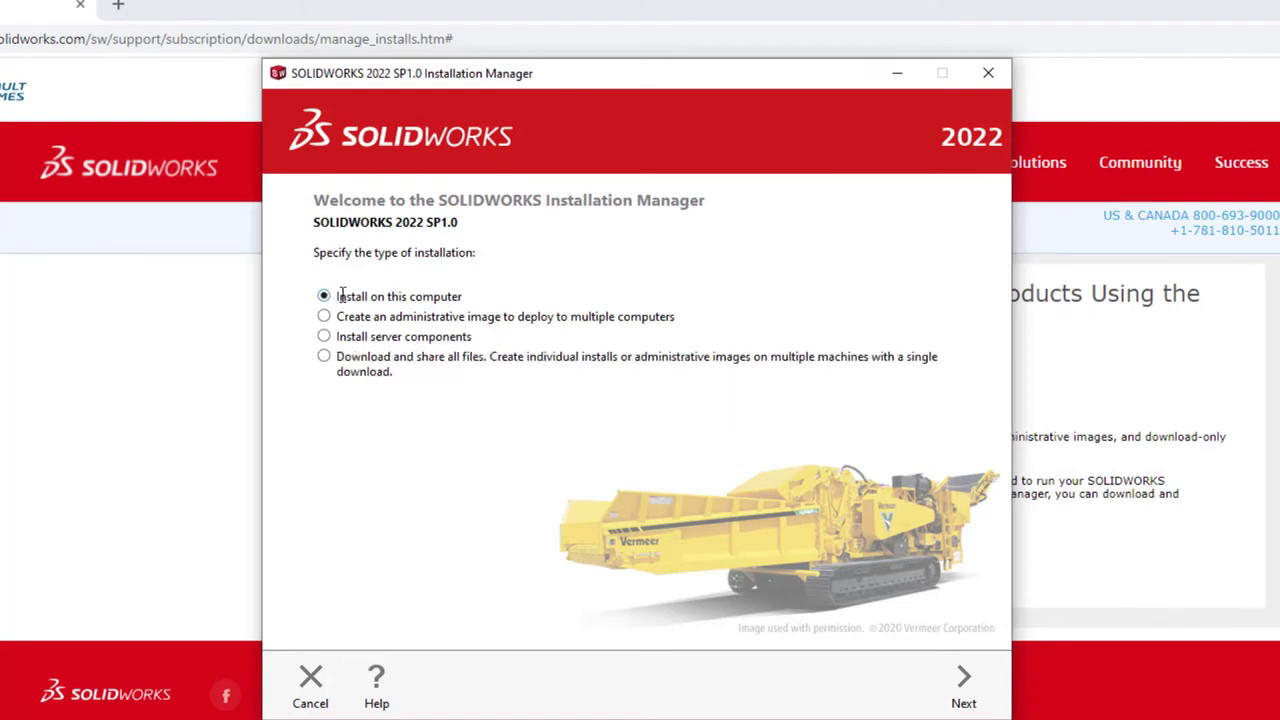
{"action": "left_click", "coordinate": [953, 690]}
{"action": "scroll", "coordinate": [540, 486], "scroll_direction": "down", "scroll_amount": 3}
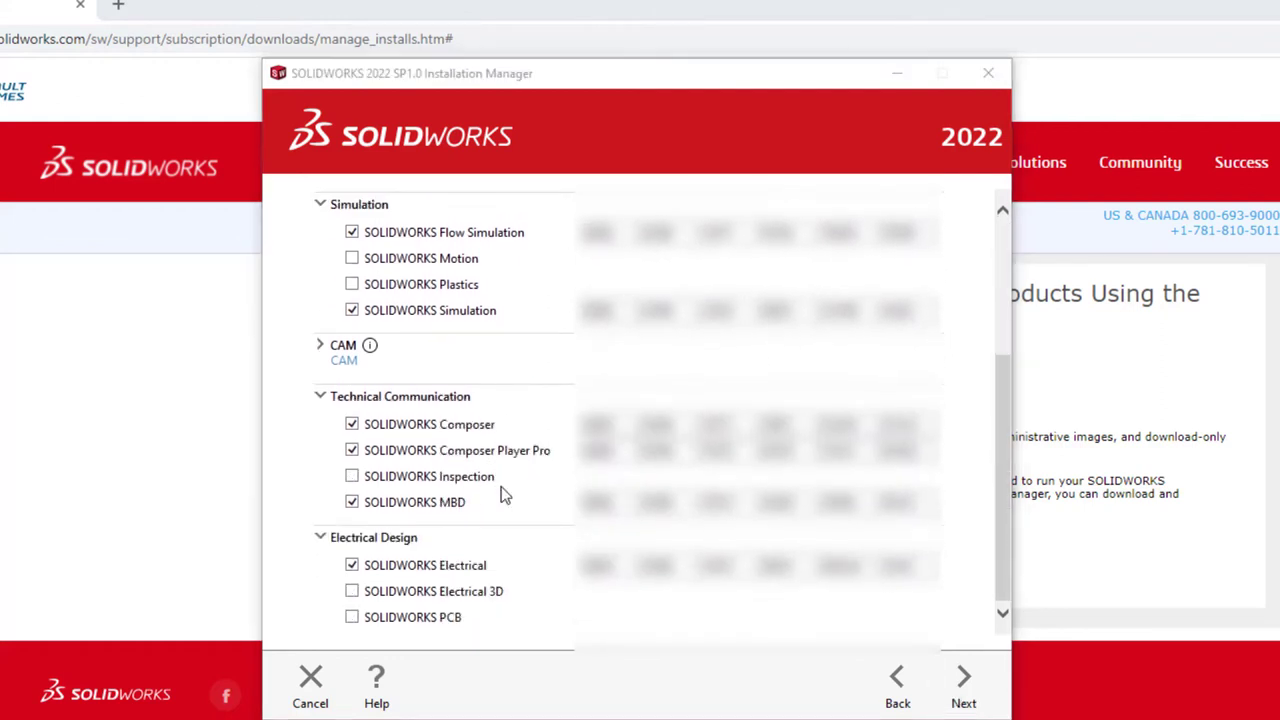
{"action": "scroll", "coordinate": [505, 495], "scroll_direction": "up", "scroll_amount": 2}
{"action": "scroll", "coordinate": [505, 495], "scroll_direction": "down", "scroll_amount": 2}
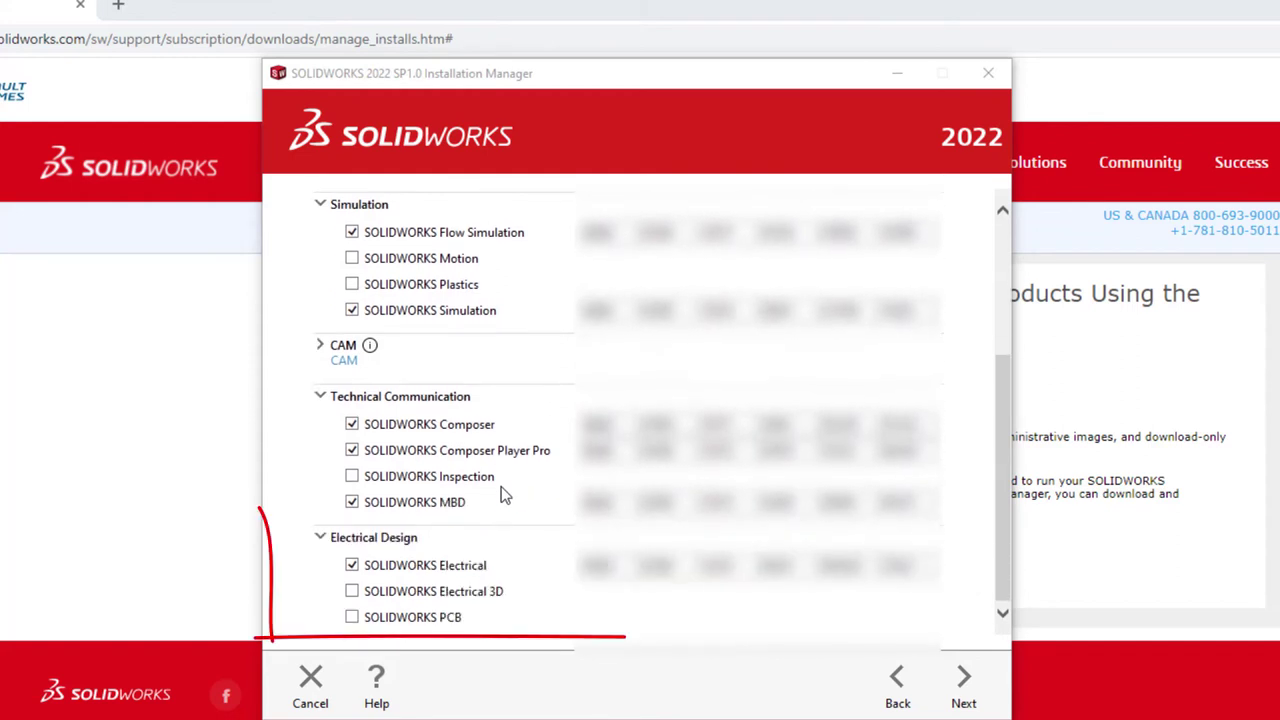
{"action": "left_click", "coordinate": [978, 688]}
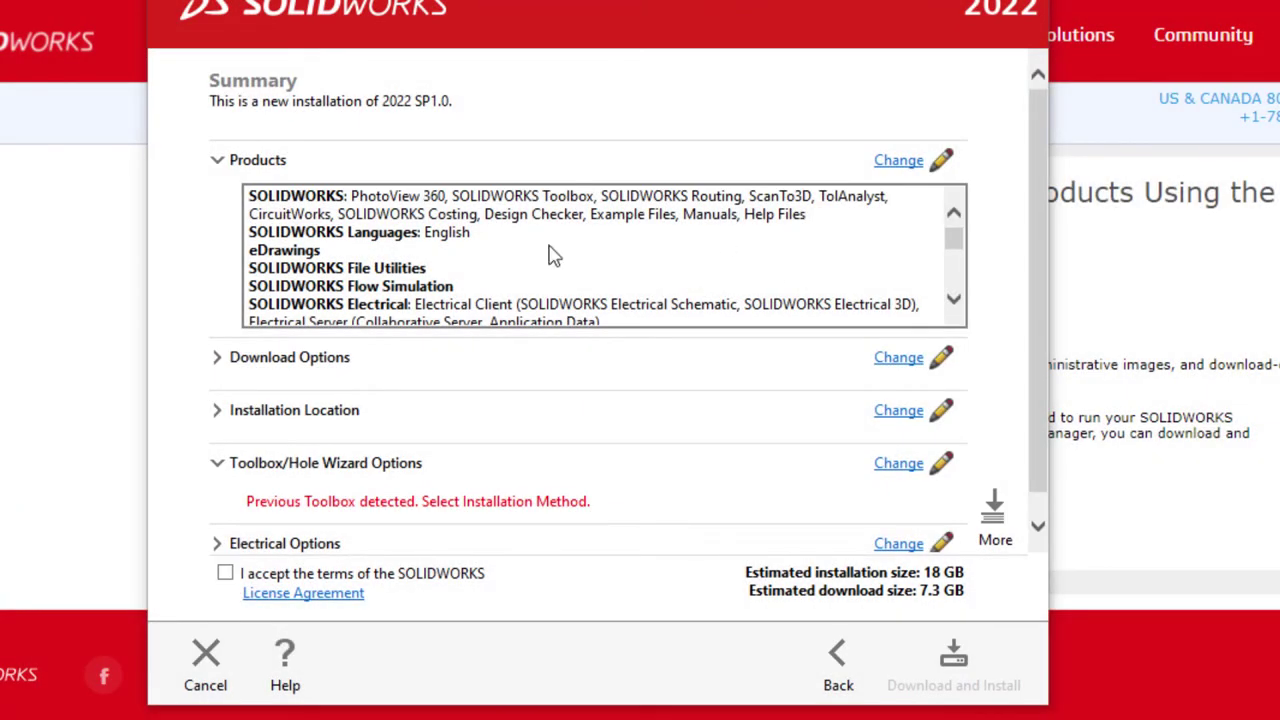
- Open Product Selection and expand SOLIDWORKS Electrical to check Electrical Client and Electrical Server
{"action": "left_click", "coordinate": [888, 166]}
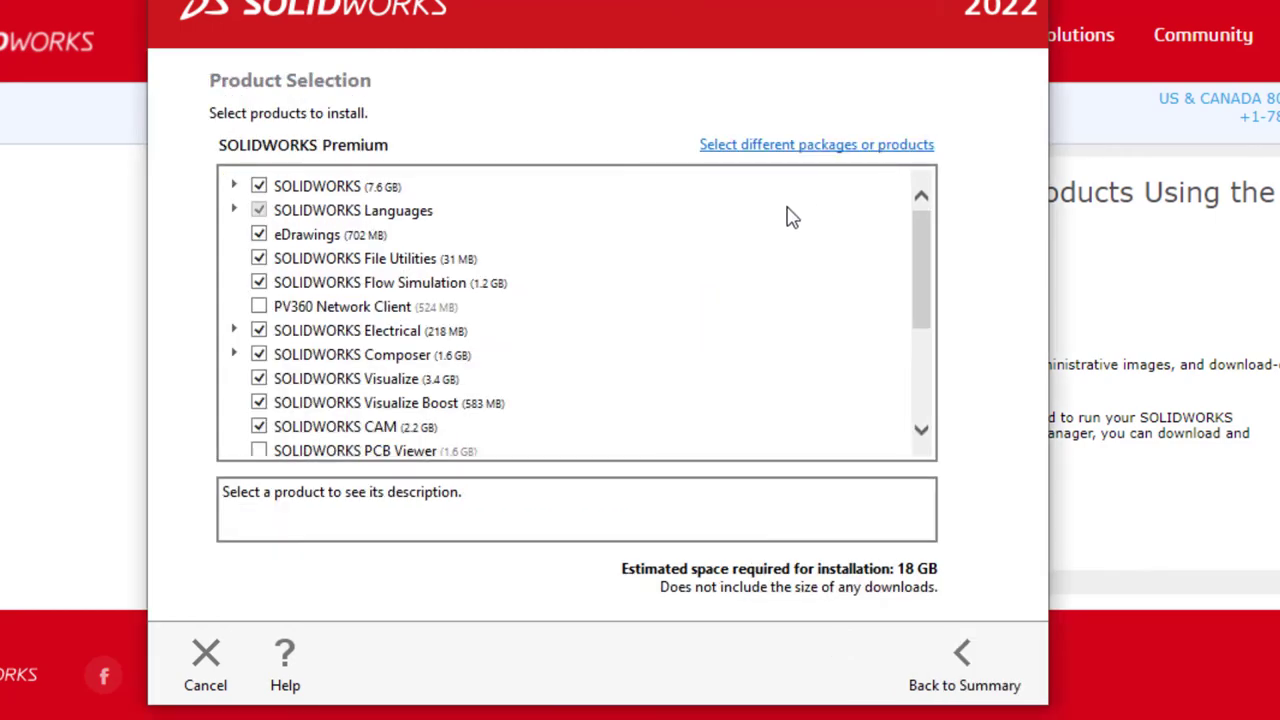
{"action": "left_click", "coordinate": [233, 332]}
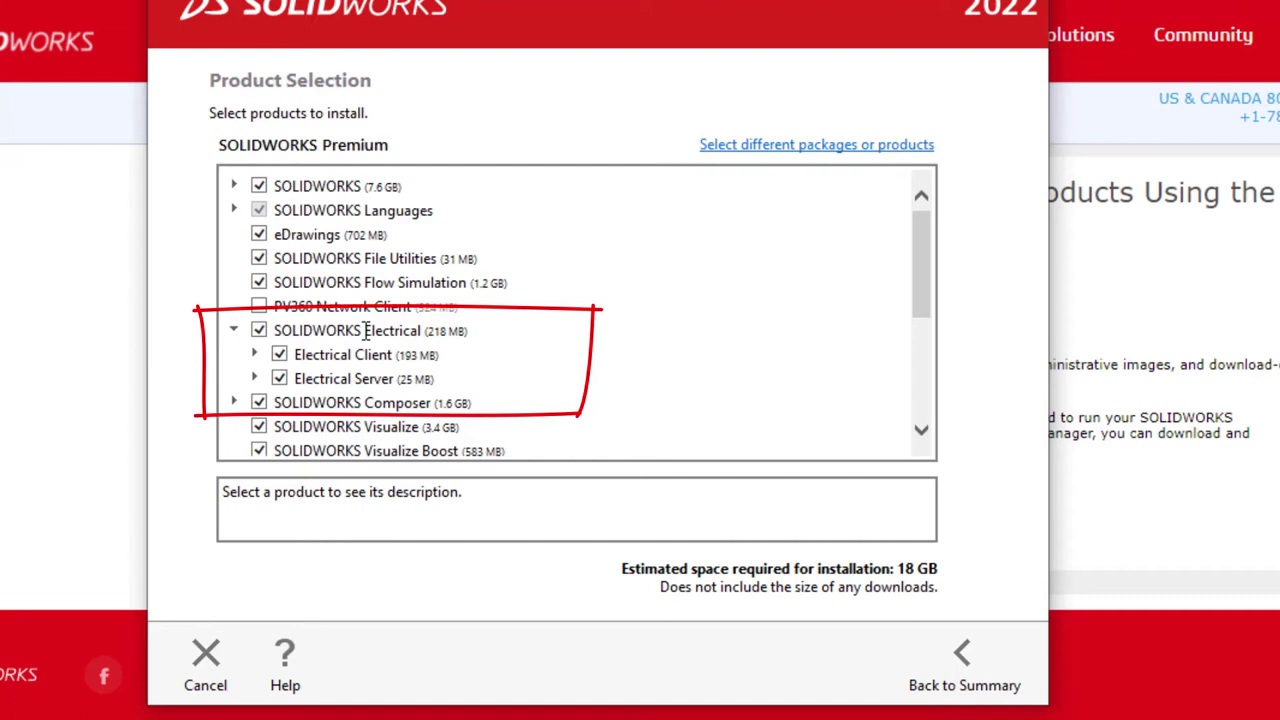
{"action": "scroll", "coordinate": [366, 331], "scroll_direction": "down", "scroll_amount": 1}
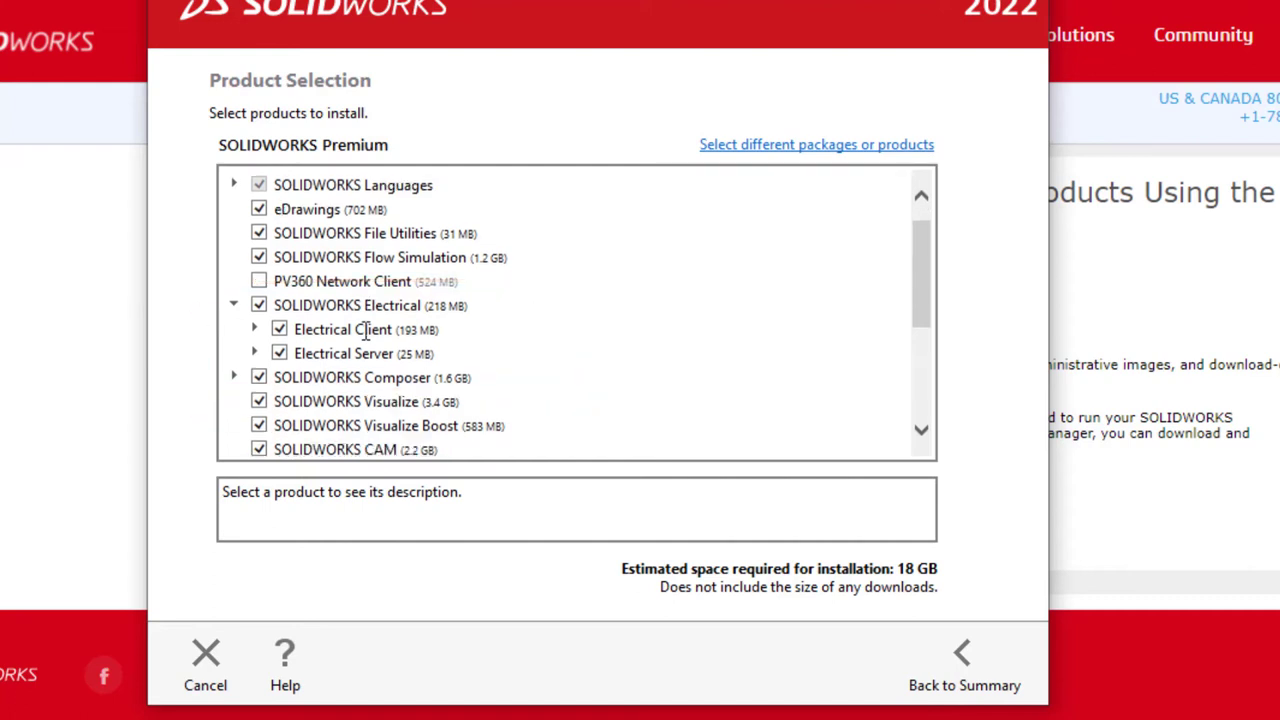
{"action": "scroll", "coordinate": [366, 331], "scroll_direction": "down", "scroll_amount": 7}
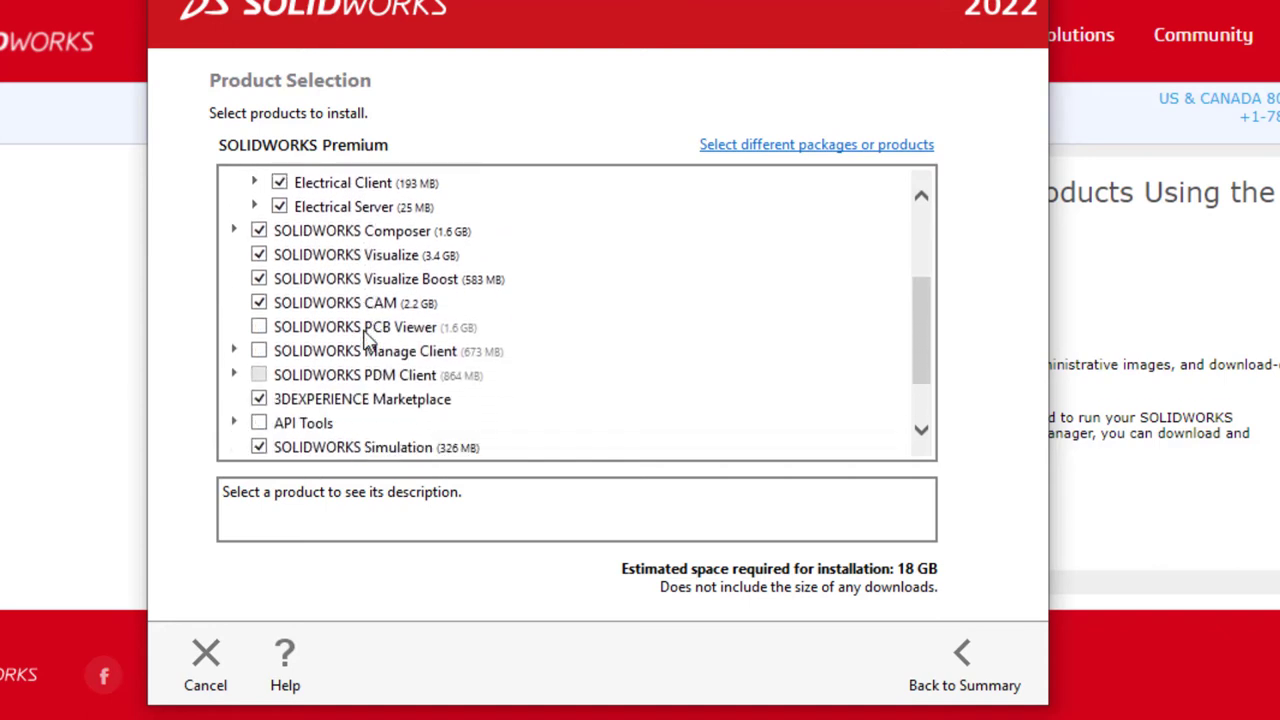
{"action": "scroll", "coordinate": [366, 334], "scroll_direction": "down", "scroll_amount": 2}
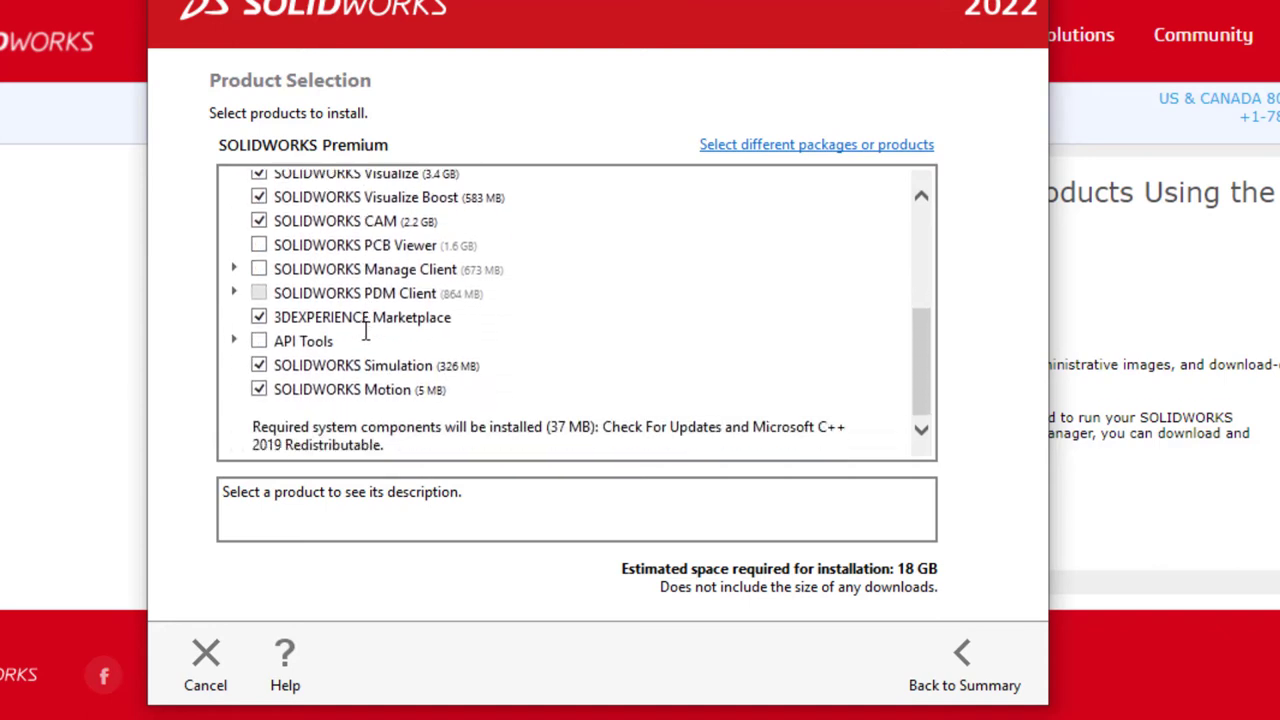
{"action": "scroll", "coordinate": [366, 333], "scroll_direction": "up", "scroll_amount": 10}
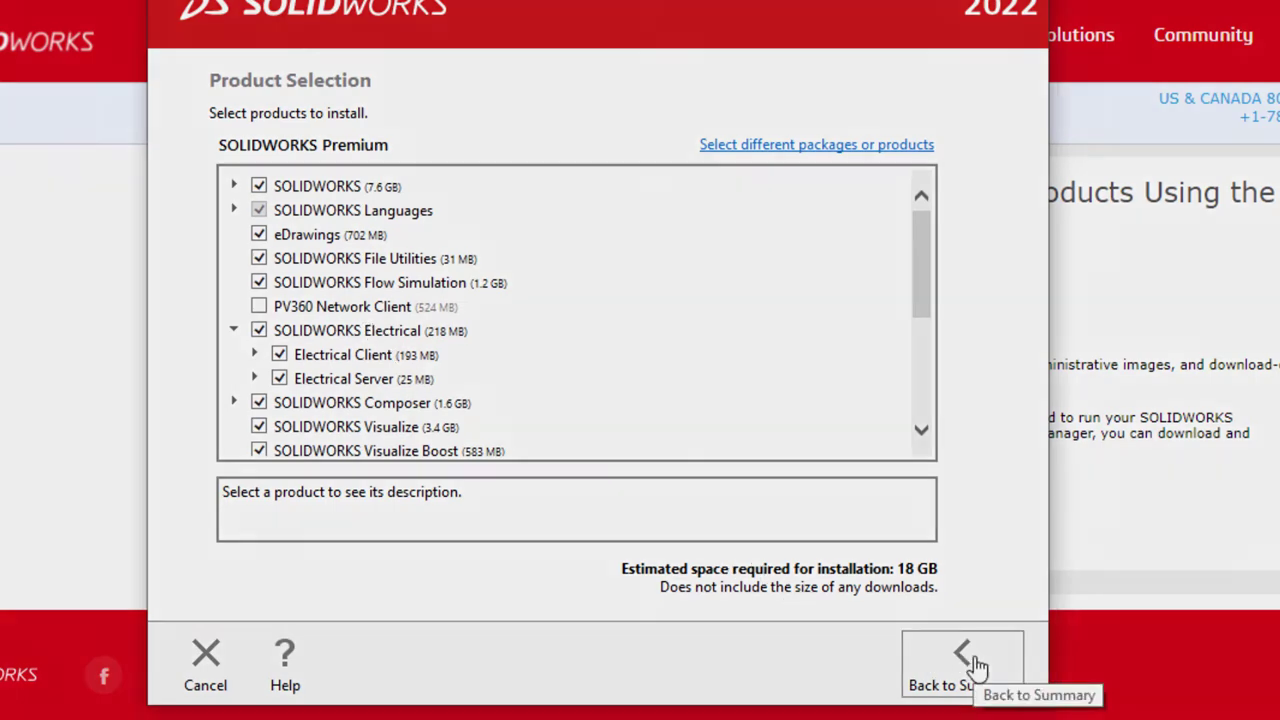
- Go back to the Summary and open the Electrical Options page
{"action": "left_click", "coordinate": [976, 665]}
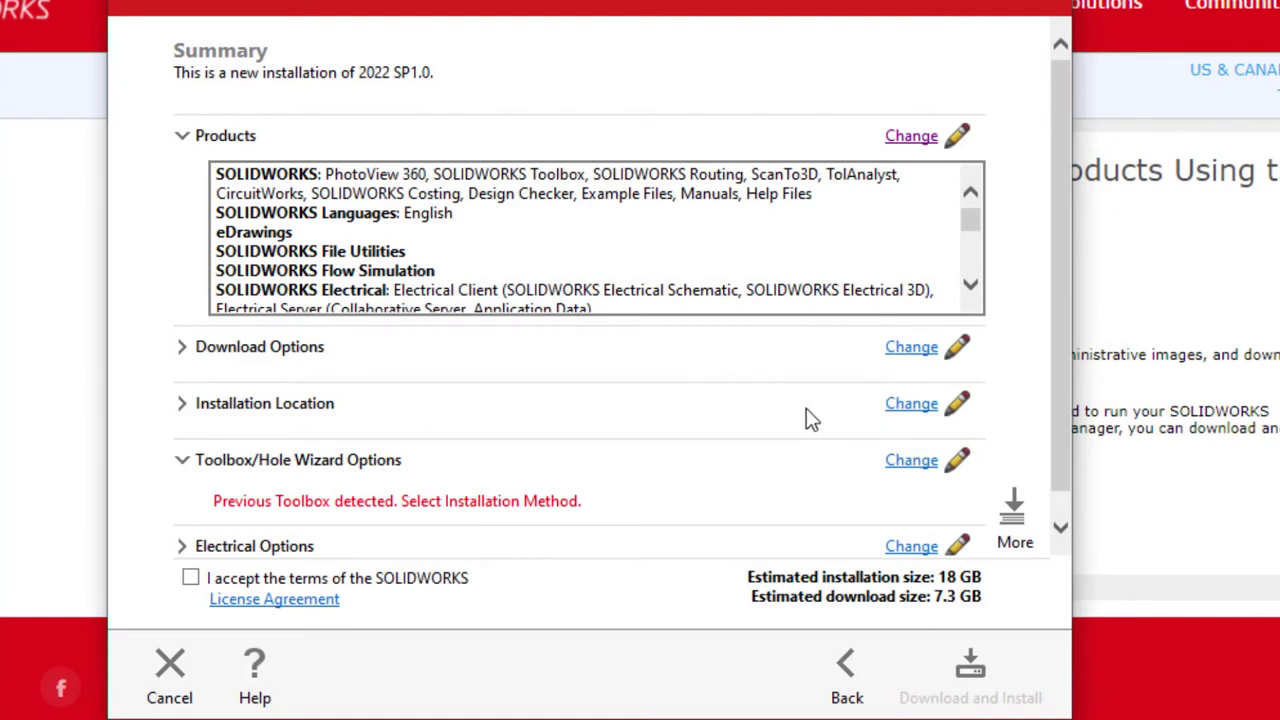
{"action": "scroll", "coordinate": [806, 420], "scroll_direction": "down", "scroll_amount": 1}
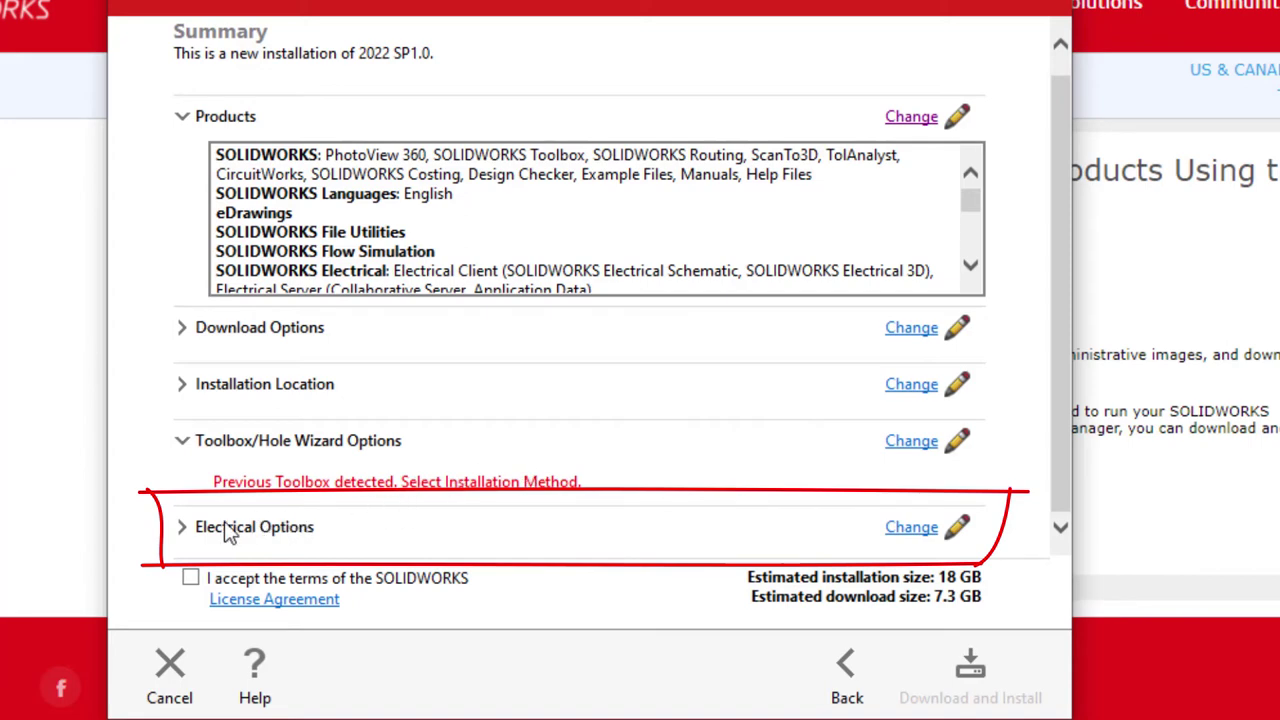
{"action": "left_click", "coordinate": [910, 530]}
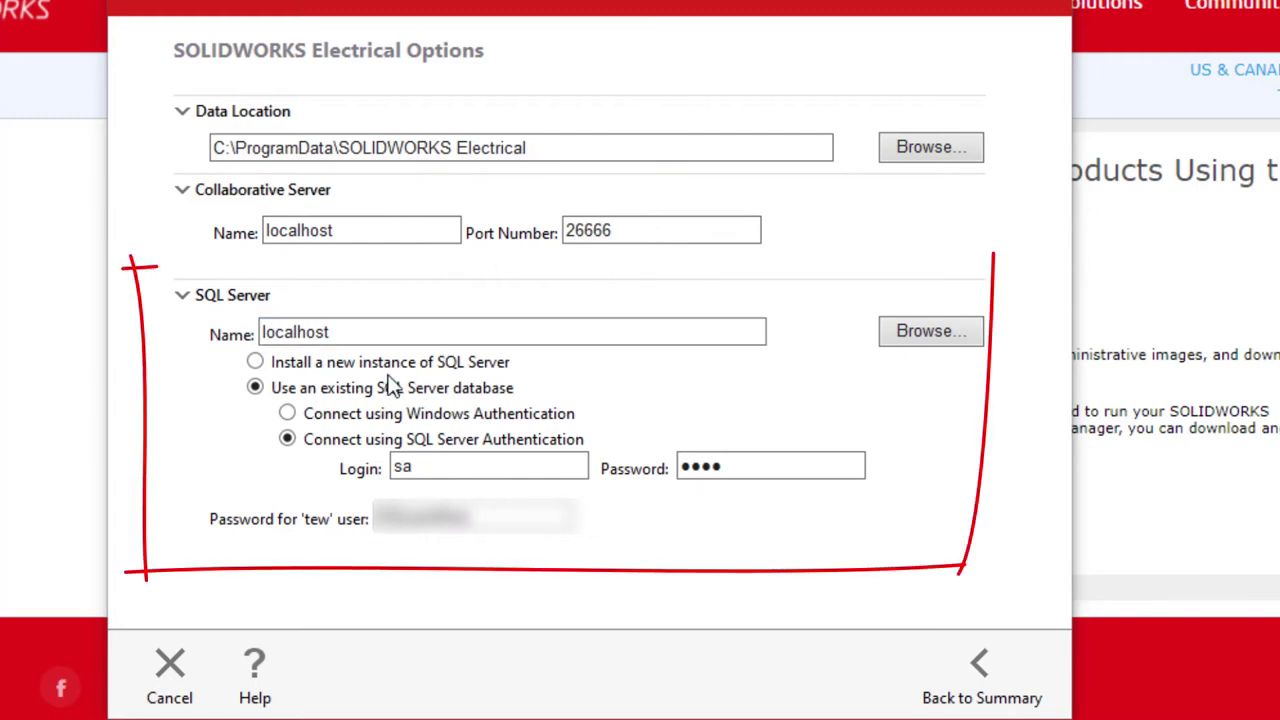
- Switch SQL Server from a new instance to an existing SQL Server database
{"action": "left_click", "coordinate": [256, 363]}
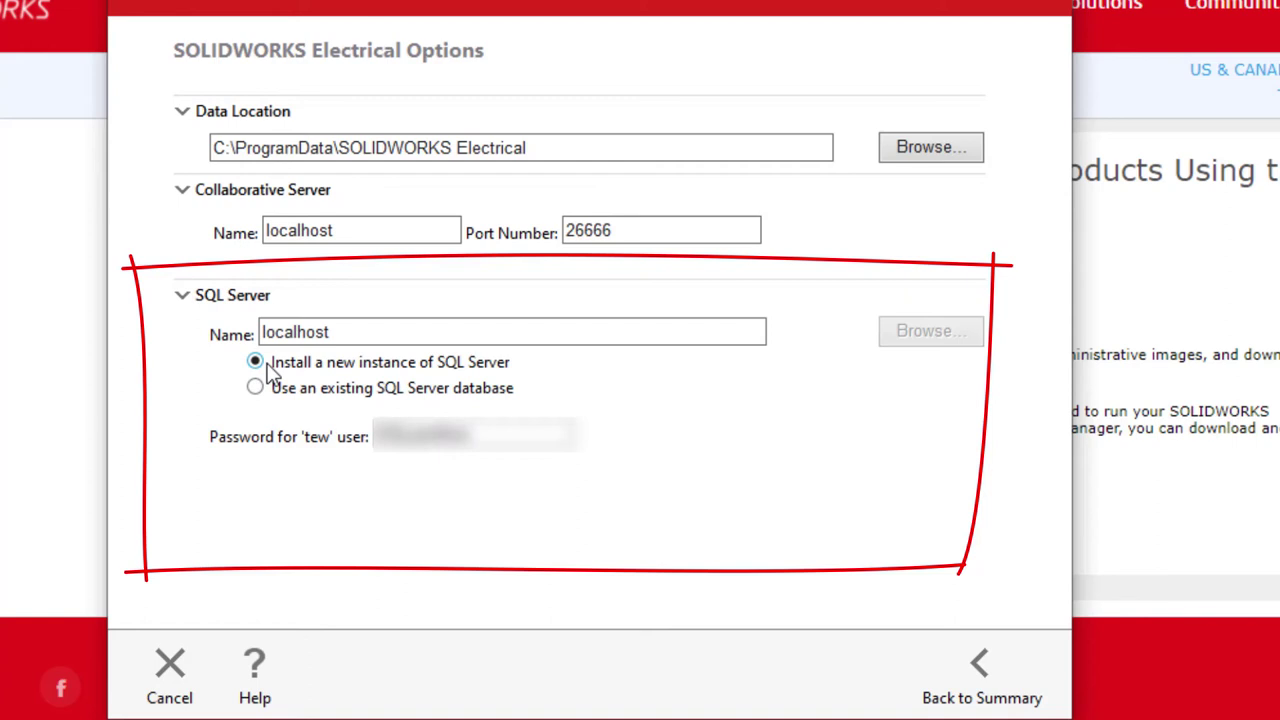
{"action": "left_click", "coordinate": [276, 388]}
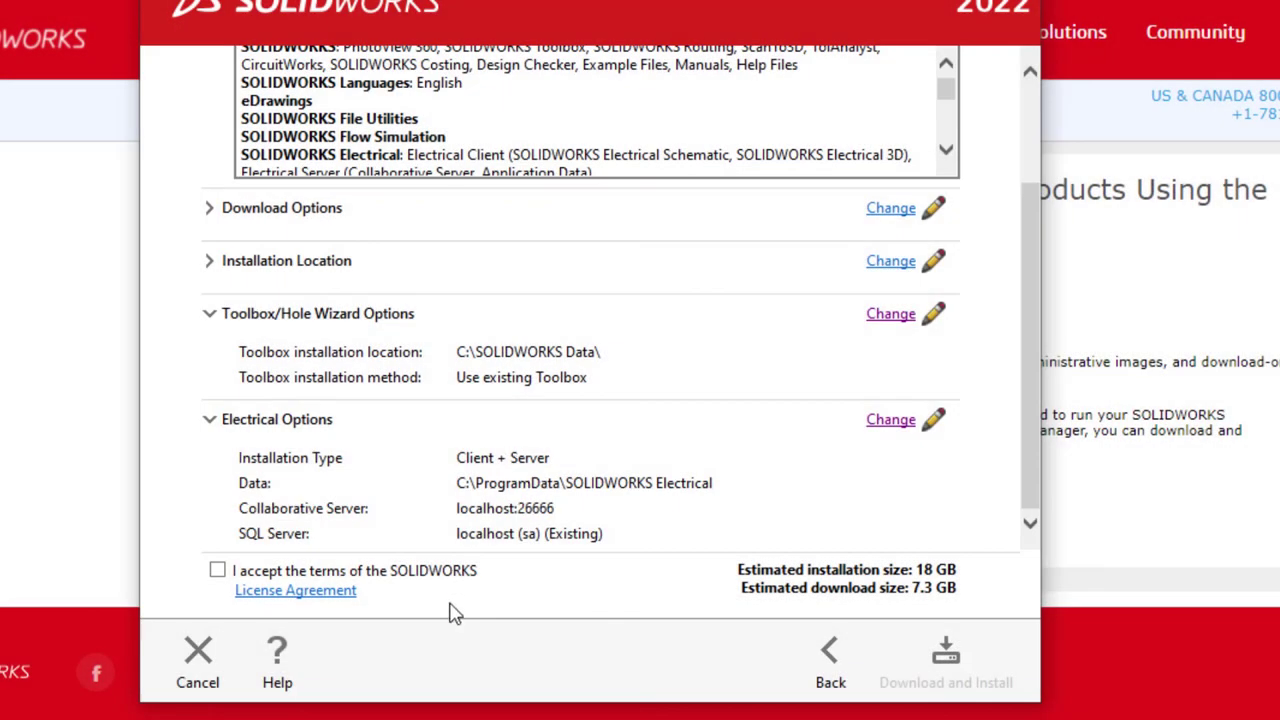
- Accept the SOLIDWORKS License Agreement terms and start Download and Install
{"action": "left_click", "coordinate": [217, 570]}
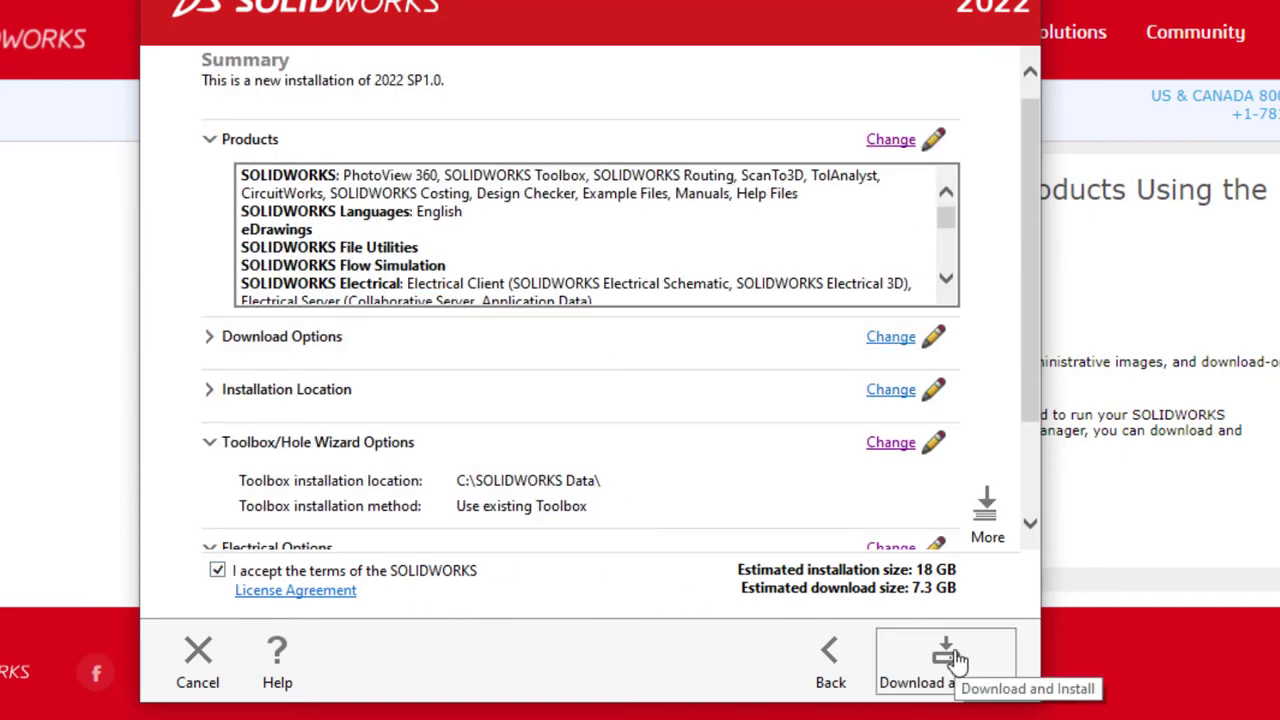
{"action": "left_click", "coordinate": [946, 655]}
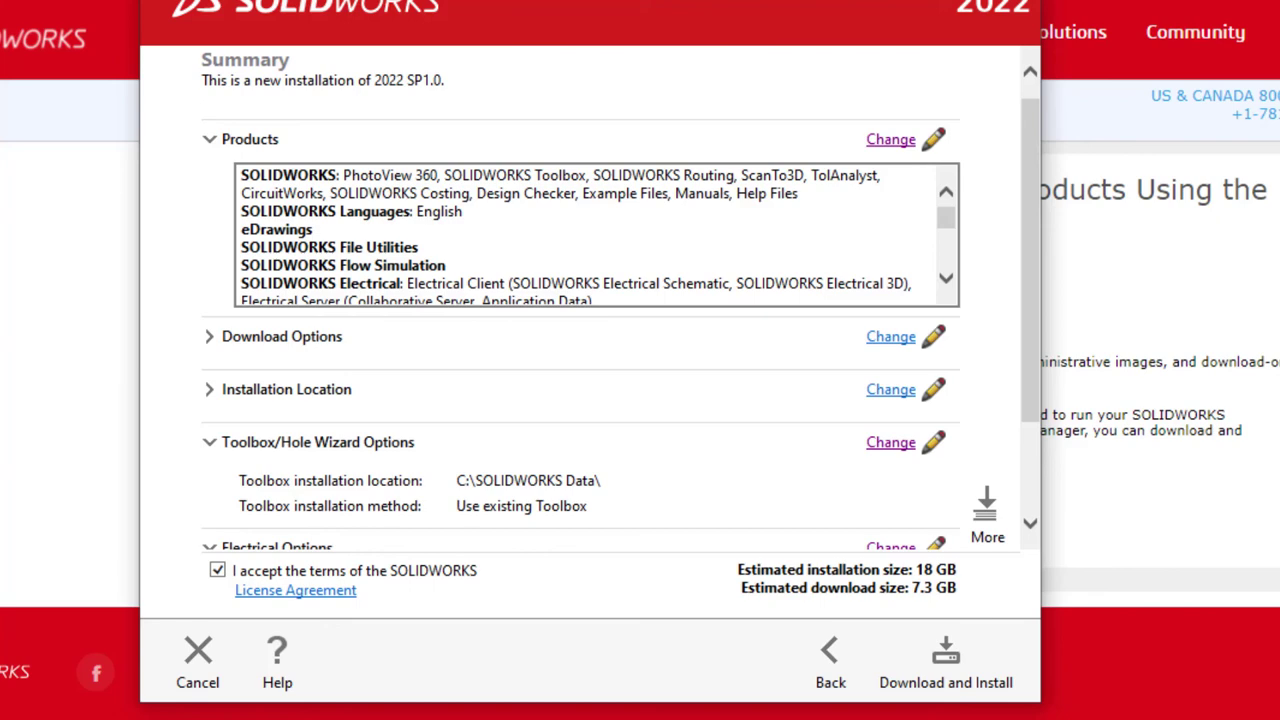